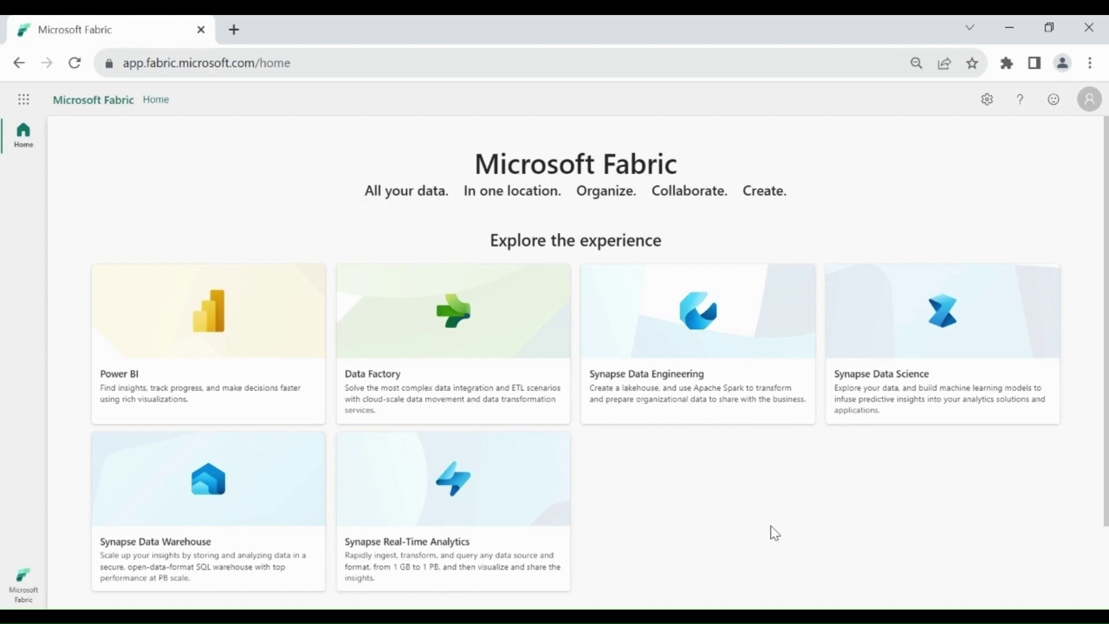
Switch the Fabric experience to Synapse Data Warehouse
{"action": "left_click", "coordinate": [27, 580]}
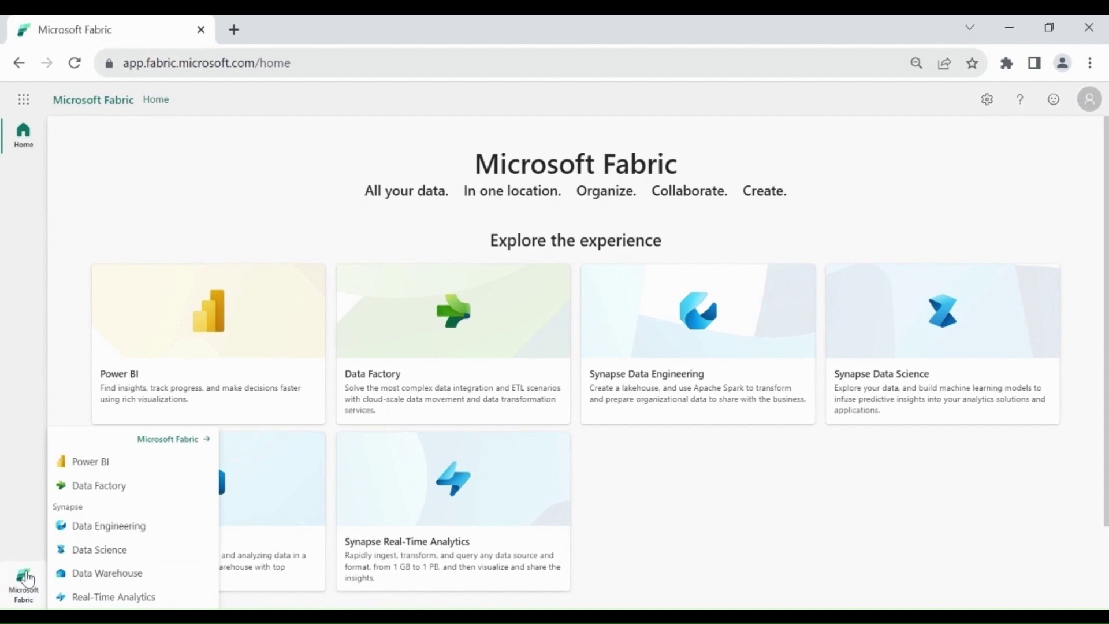
{"action": "left_click", "coordinate": [119, 575]}
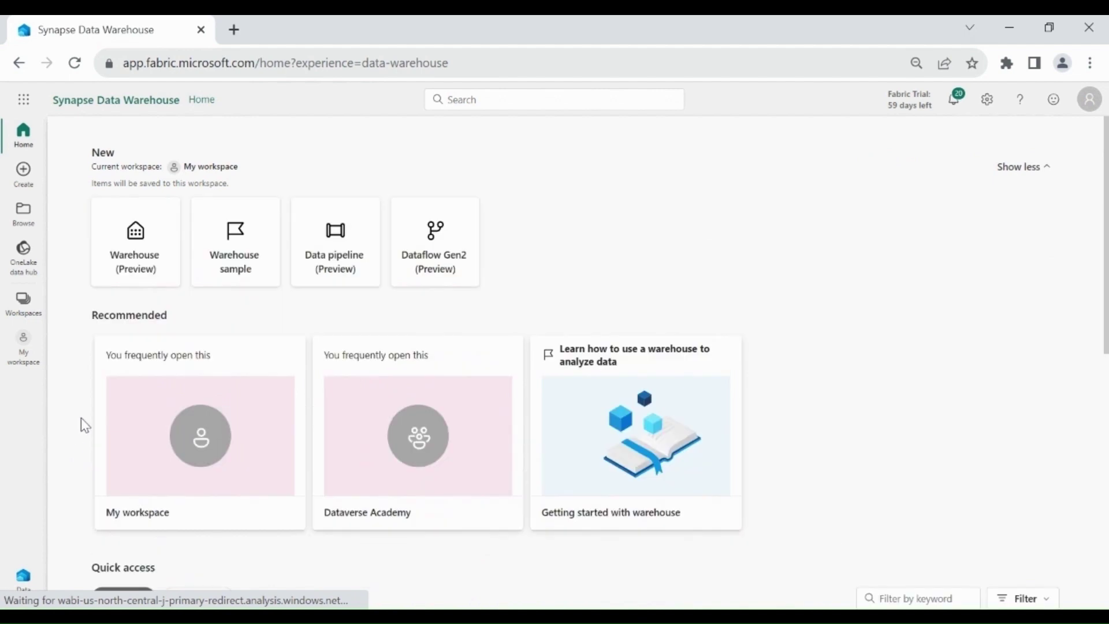
Open the Dataverse Academy workspace and its dataverseacademywarehouse warehouse
{"action": "left_click", "coordinate": [23, 302]}
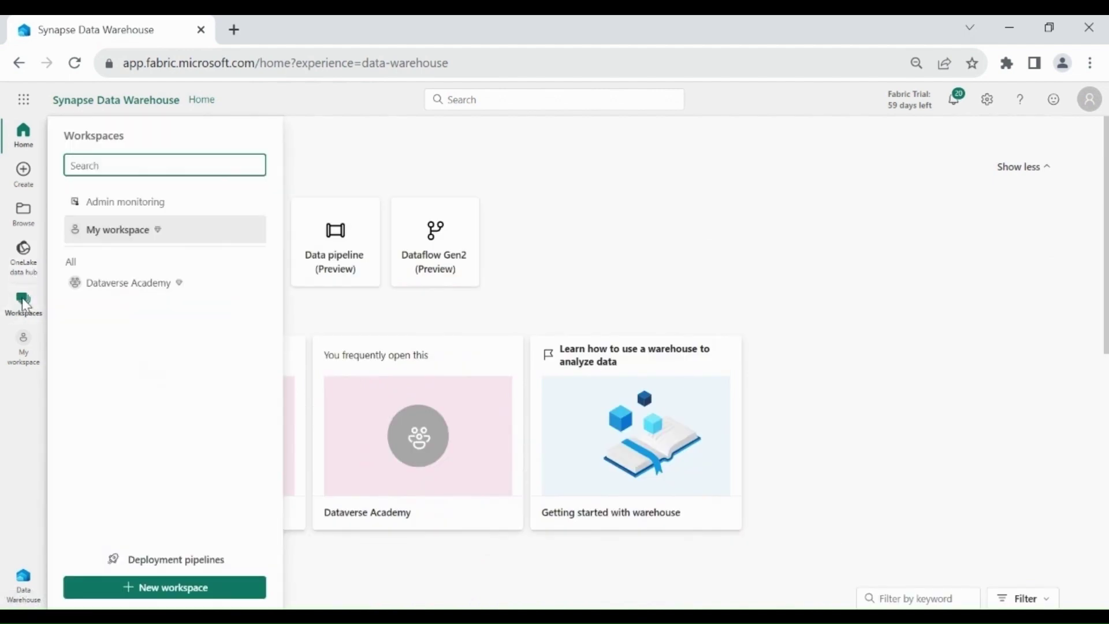
{"action": "left_click", "coordinate": [136, 300]}
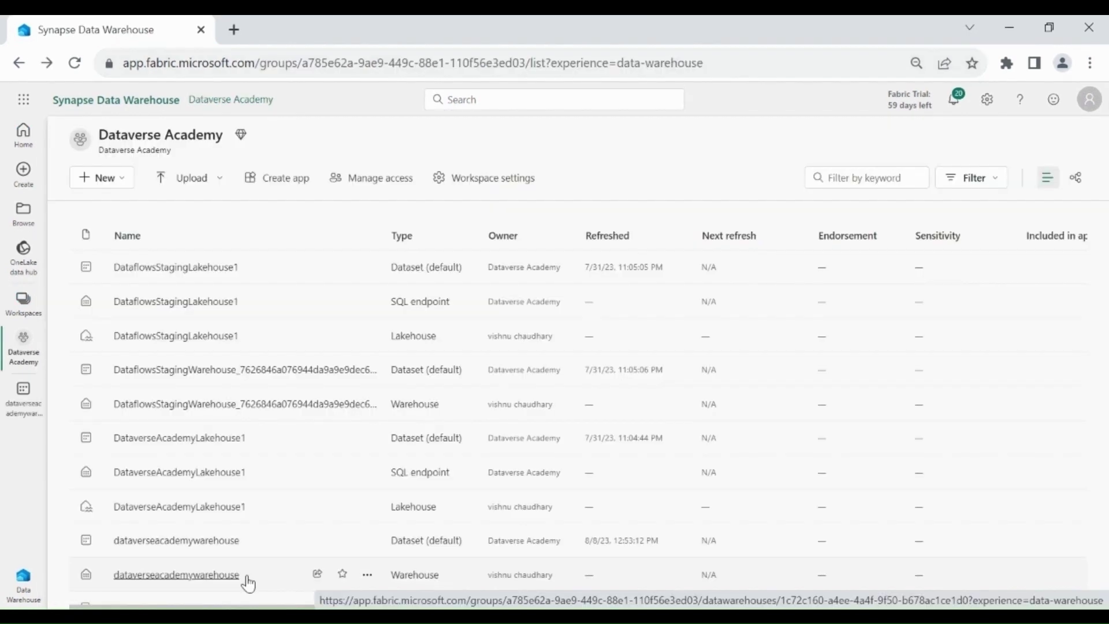
{"action": "left_click", "coordinate": [238, 576]}
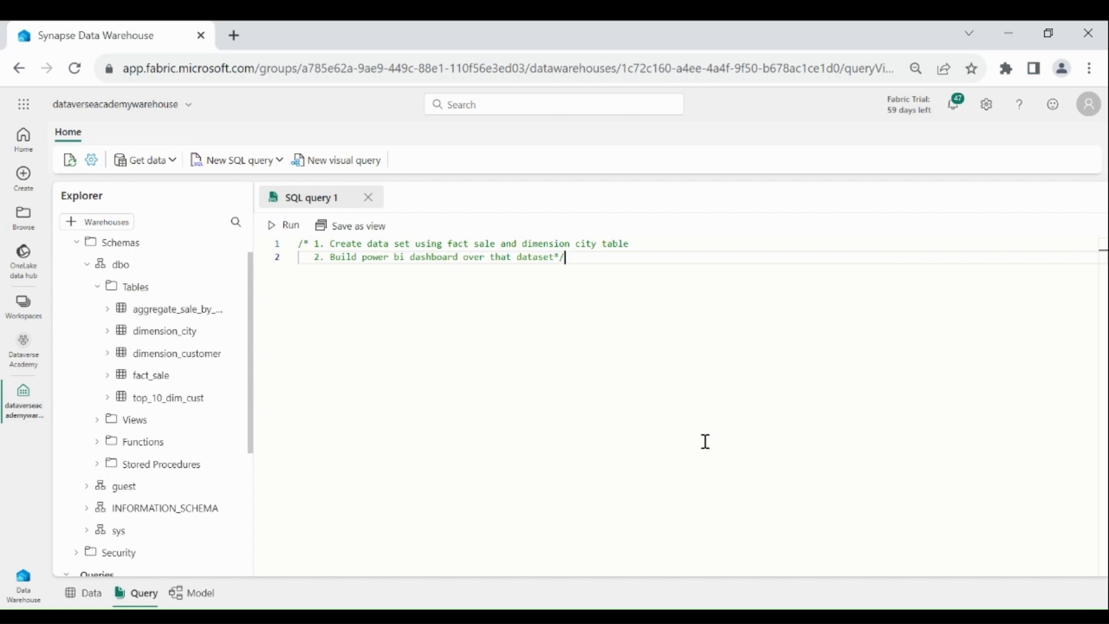
Show the warehouse's Model view with the aggregate_sale_by_date, dimension_city and fact_sale cards
{"action": "left_click", "coordinate": [214, 597]}
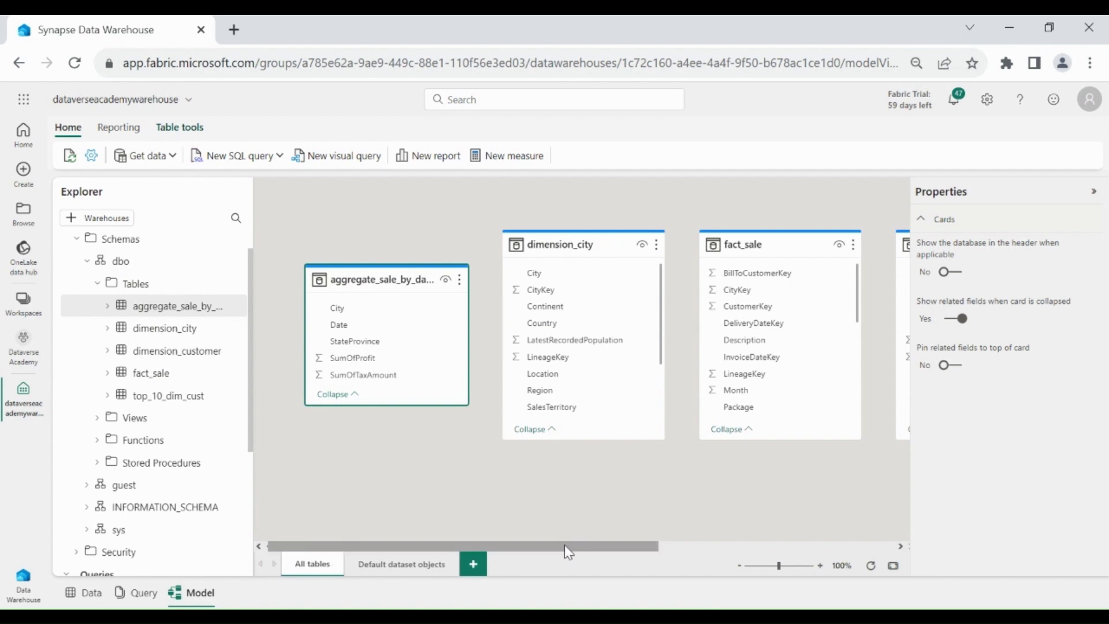
Show the Default dataset objects layout and the Reporting ribbon options
{"action": "left_click", "coordinate": [416, 577]}
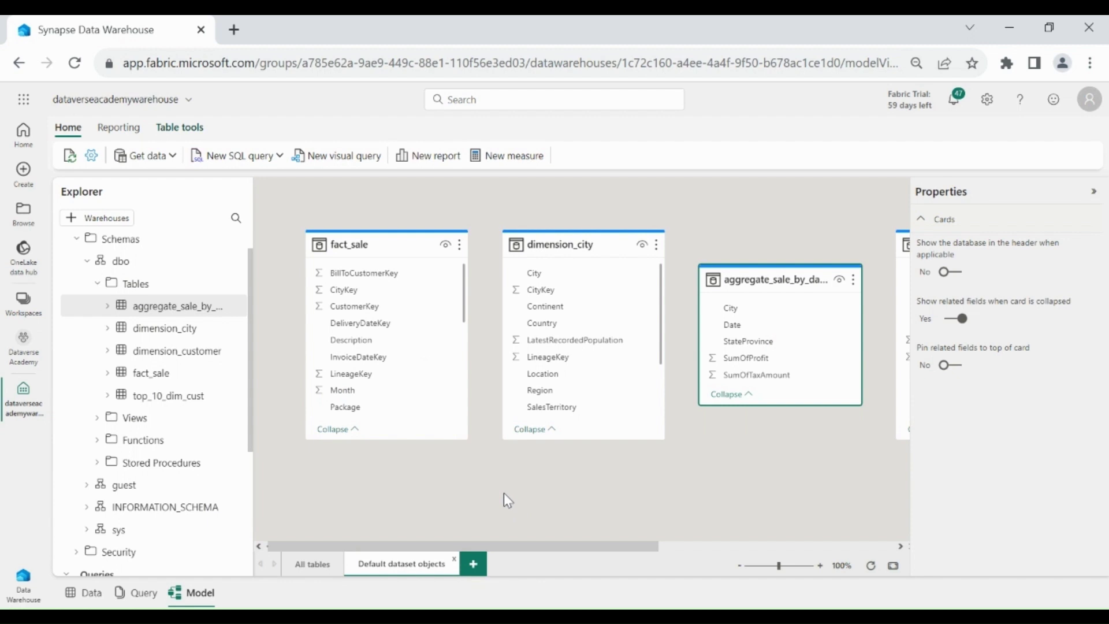
{"action": "left_click", "coordinate": [110, 128]}
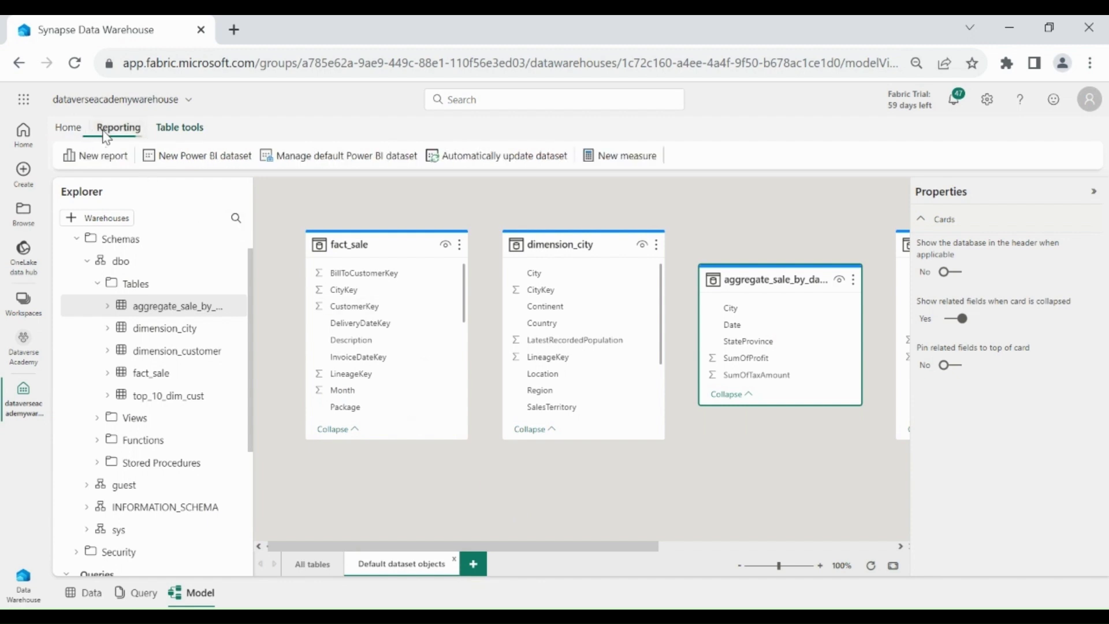
Create a new Power BI dataset containing only fact_sale and dimension_city
{"action": "left_click", "coordinate": [154, 162]}
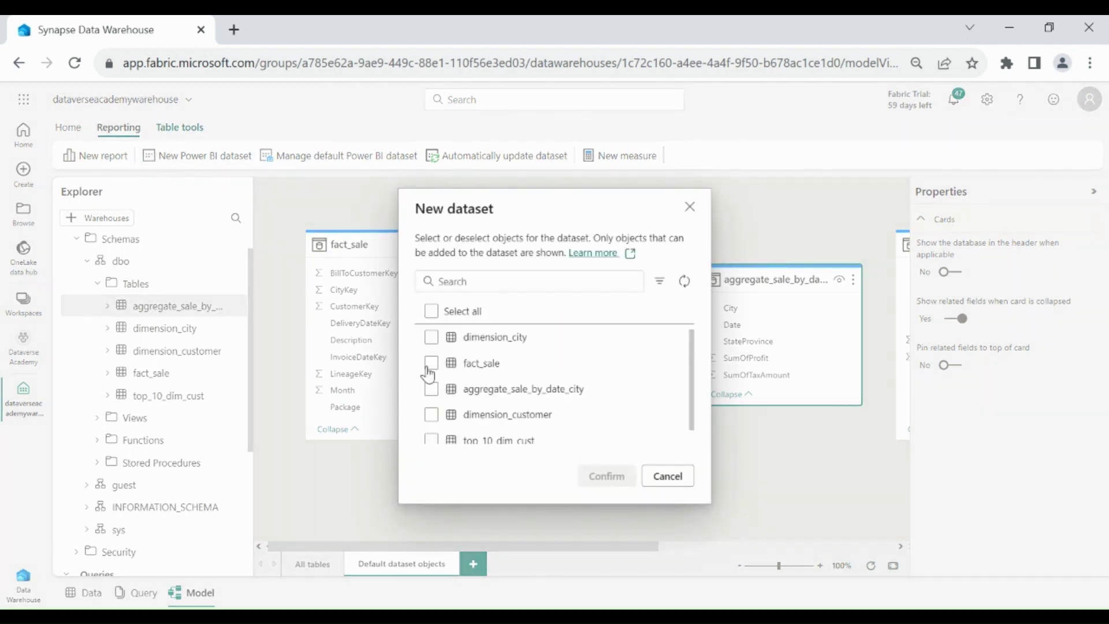
{"action": "left_click", "coordinate": [430, 366]}
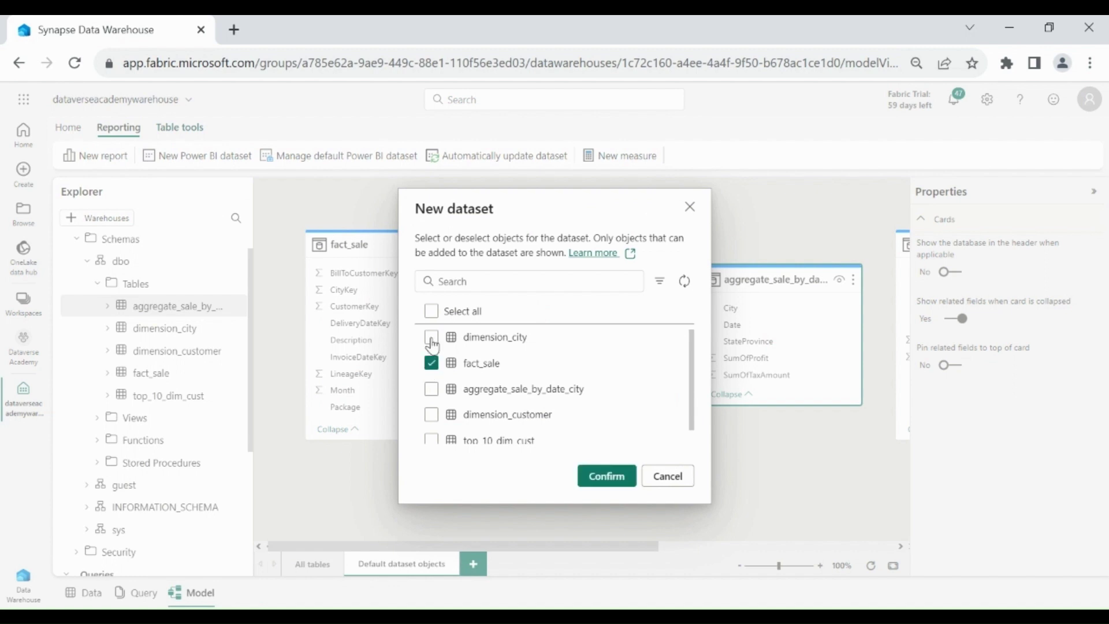
{"action": "left_click", "coordinate": [432, 341]}
{"action": "left_click", "coordinate": [604, 476]}
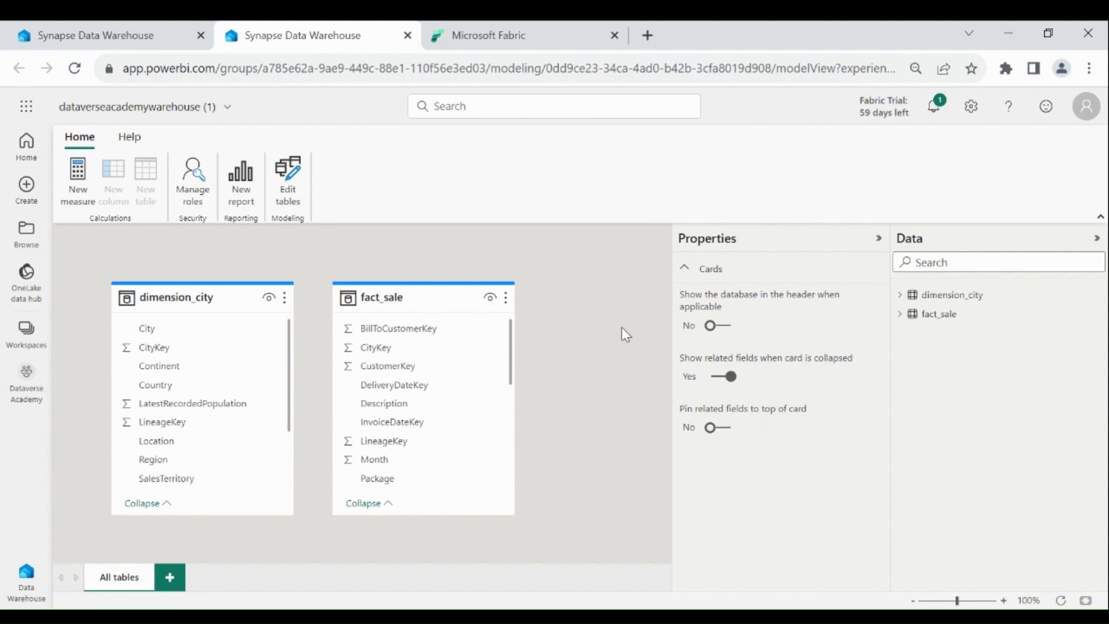
Relate dimension_city to fact_sale one-to-many on CityKey, then open the dataset name details
{"action": "left_click", "coordinate": [200, 349]}
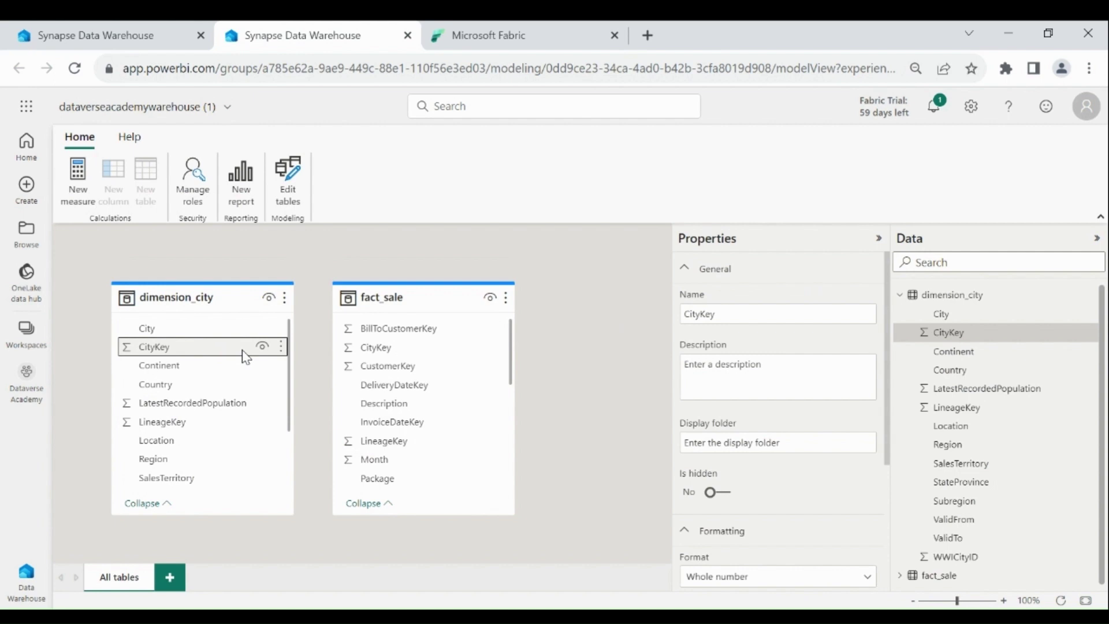
{"action": "left_click_drag", "start_coordinate": [246, 356], "coordinate": [406, 355]}
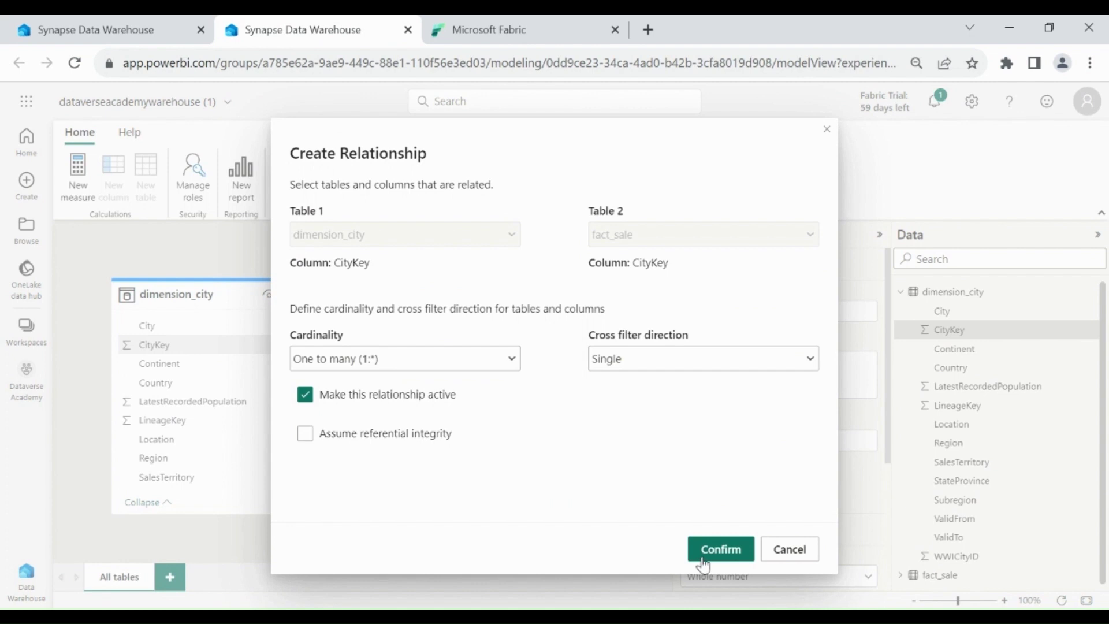
{"action": "left_click", "coordinate": [703, 559]}
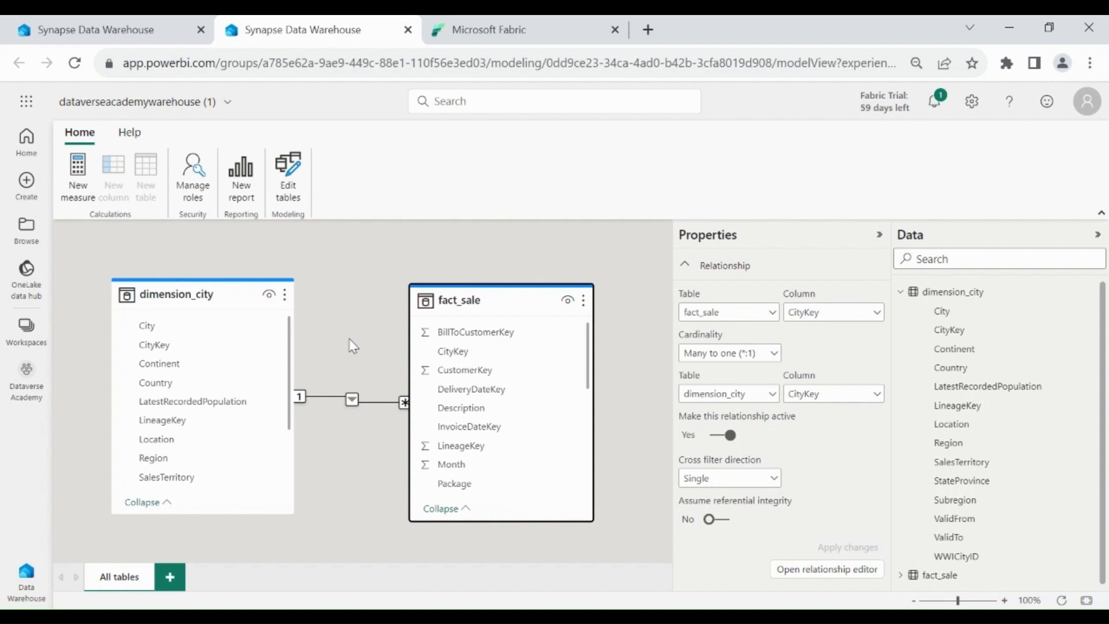
{"action": "left_click", "coordinate": [228, 103]}
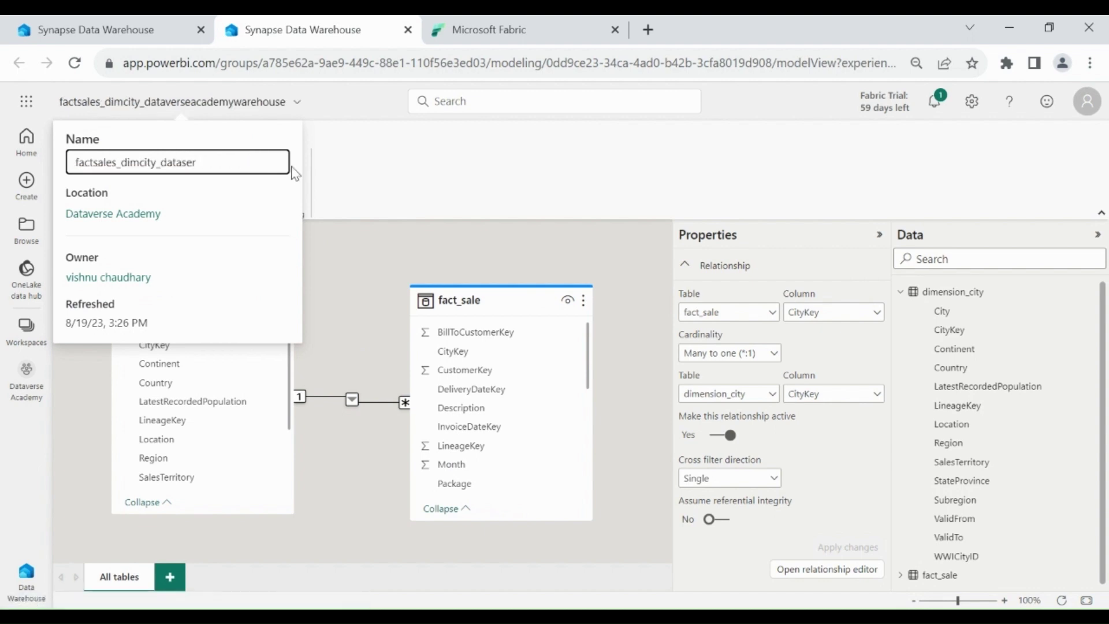
Save the dataset name as factsales_dimcity_dataset and start a new blank report on it
{"action": "key", "text": "Return"}
{"action": "left_click", "coordinate": [350, 260]}
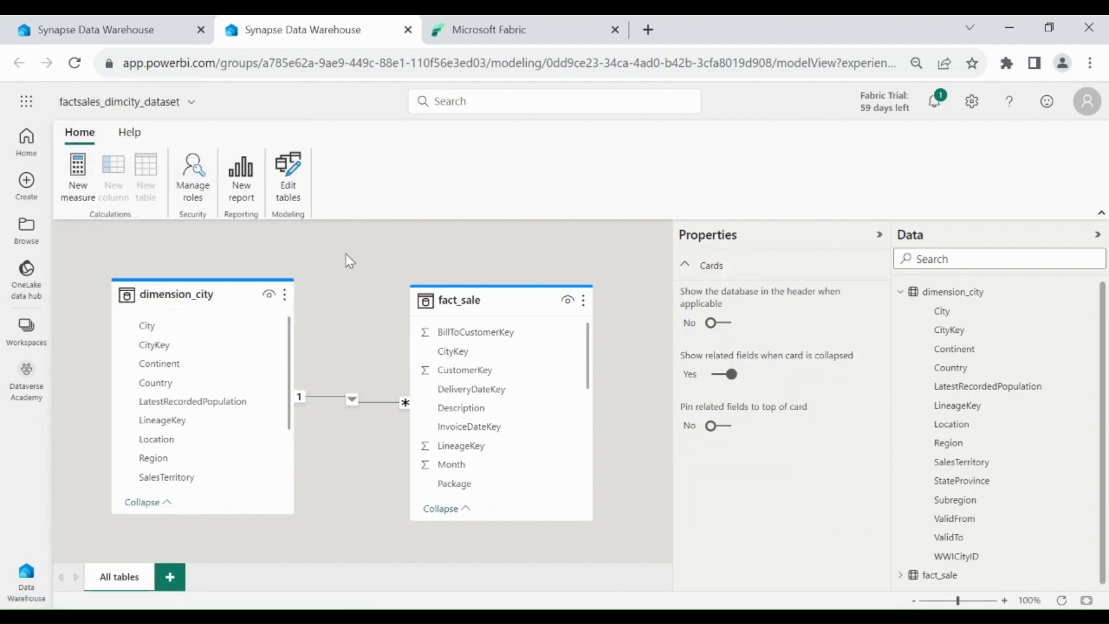
{"action": "left_click", "coordinate": [242, 184]}
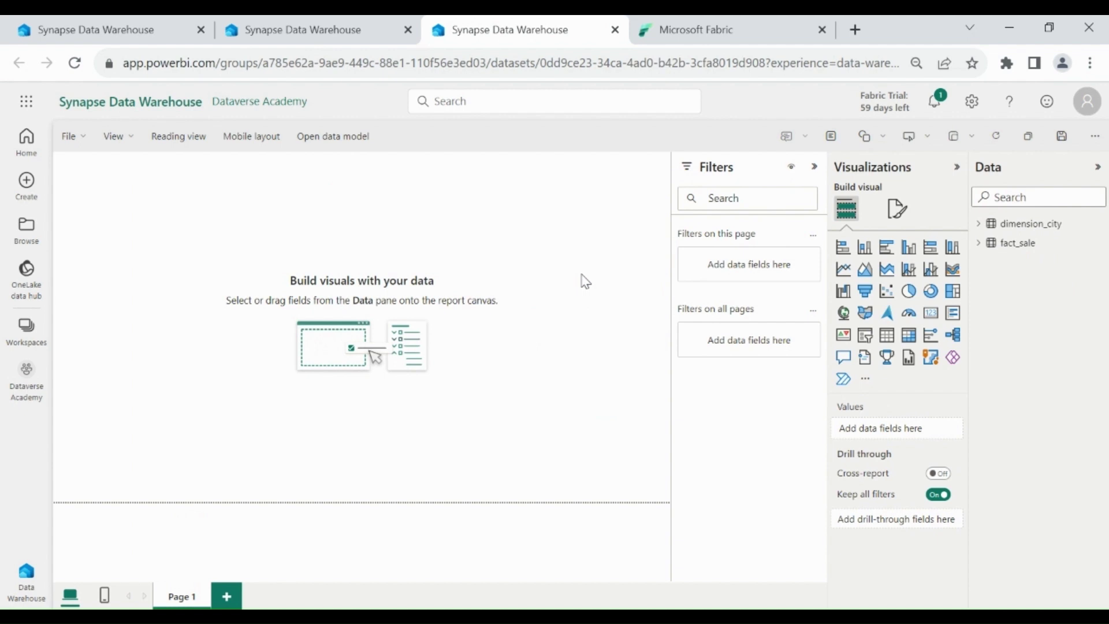
Add a clustered column chart with SalesTerritory on the X-axis and Sum of Profit on the Y-axis
{"action": "left_click", "coordinate": [907, 248]}
{"action": "left_click", "coordinate": [978, 223]}
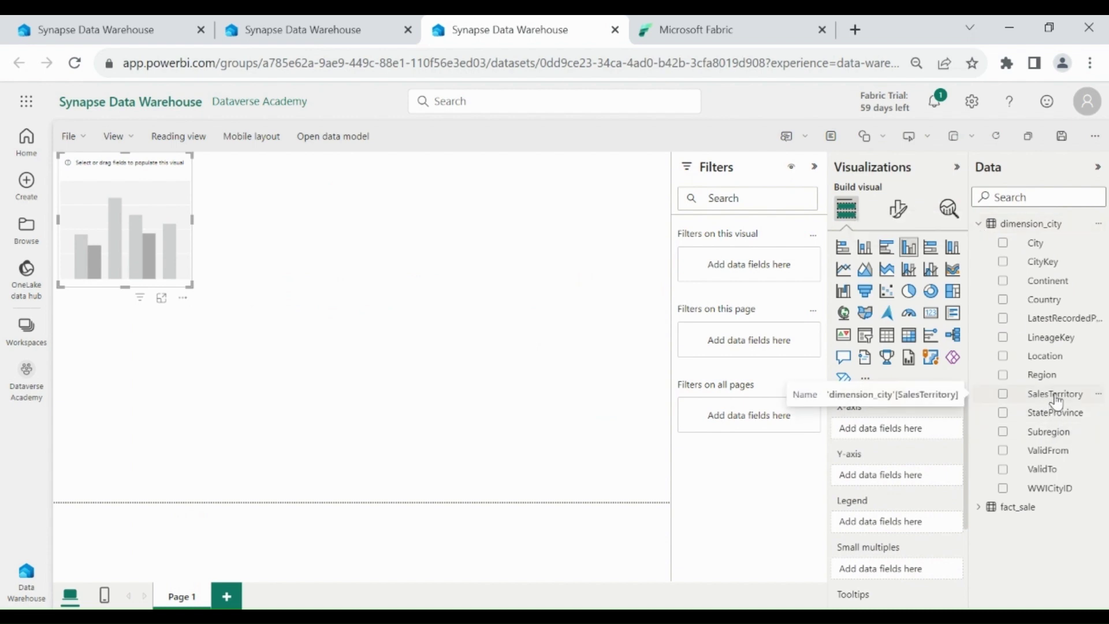
{"action": "left_click_drag", "start_coordinate": [1056, 400], "coordinate": [907, 433]}
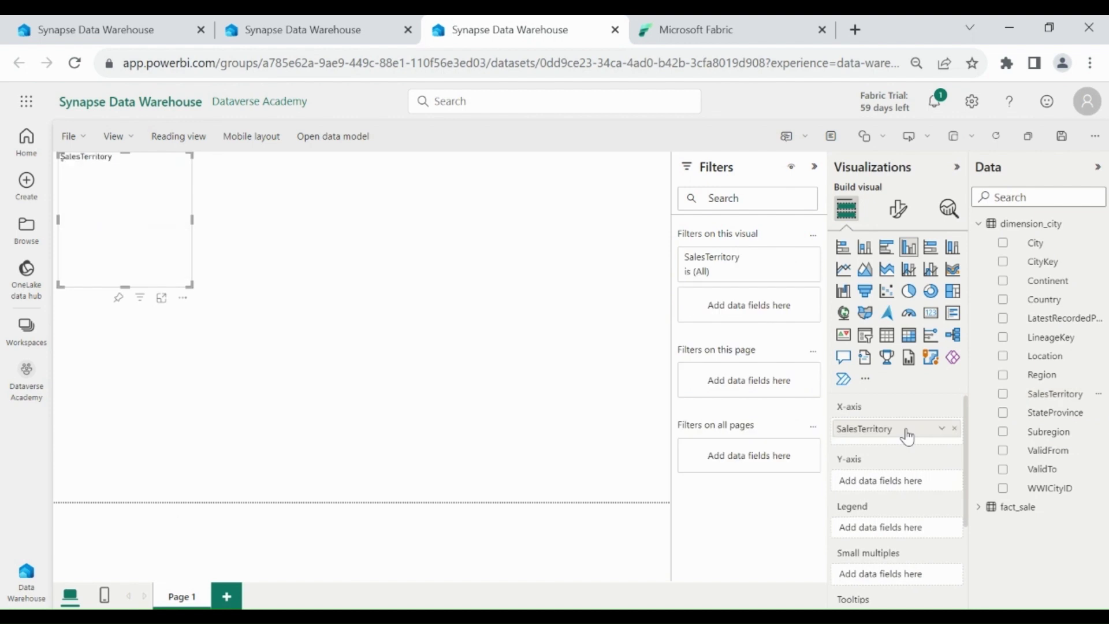
{"action": "left_click", "coordinate": [978, 506]}
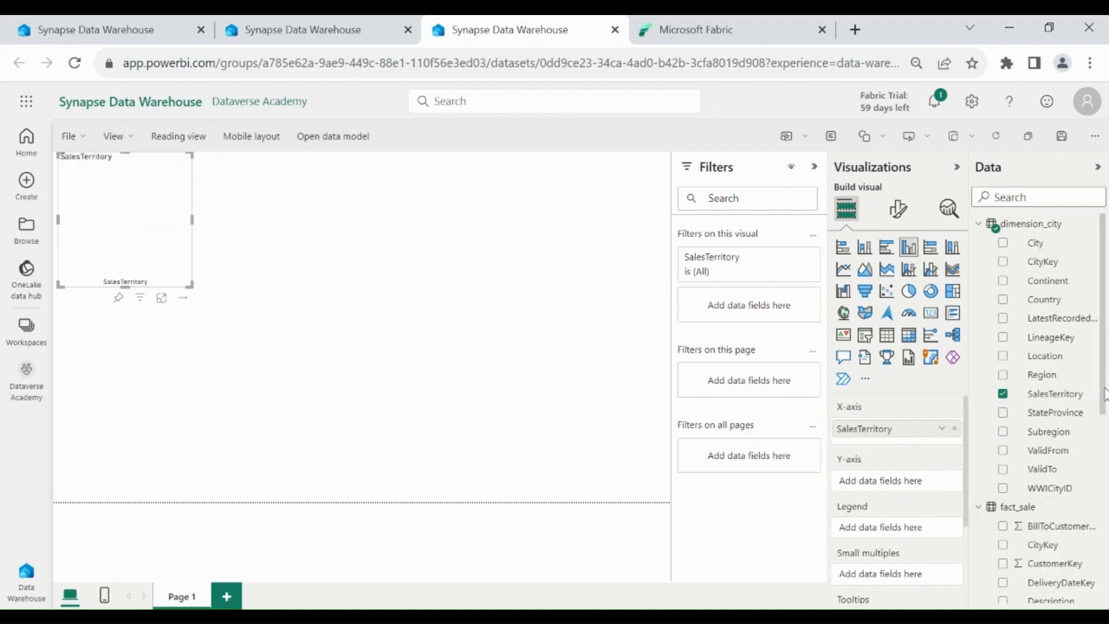
{"action": "scroll", "coordinate": [1106, 395], "scroll_direction": "down", "scroll_amount": 5}
{"action": "left_click_drag", "start_coordinate": [1038, 480], "coordinate": [921, 487]}
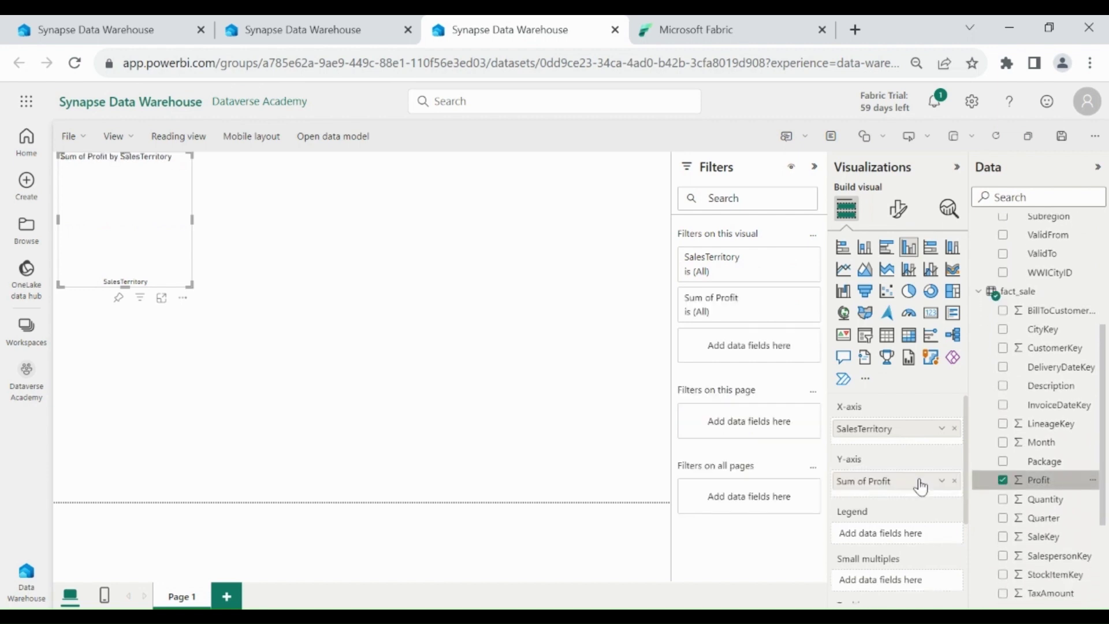
{"action": "left_click", "coordinate": [516, 345]}
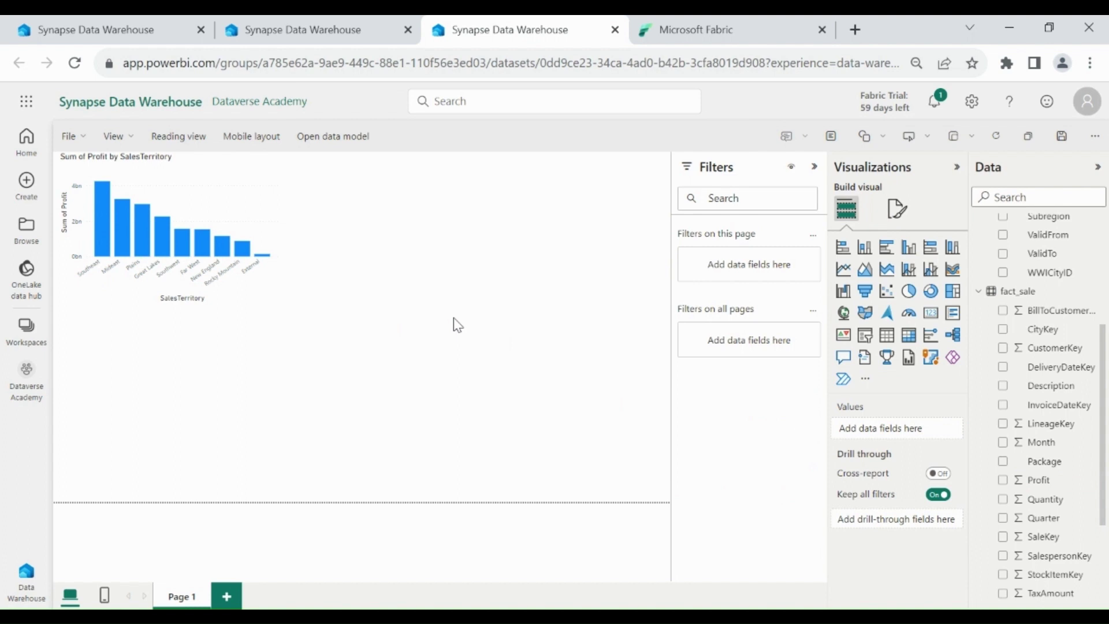
Add a map with StateProvince as location and Profit as bubble size, then enlarge it
{"action": "left_click", "coordinate": [887, 313]}
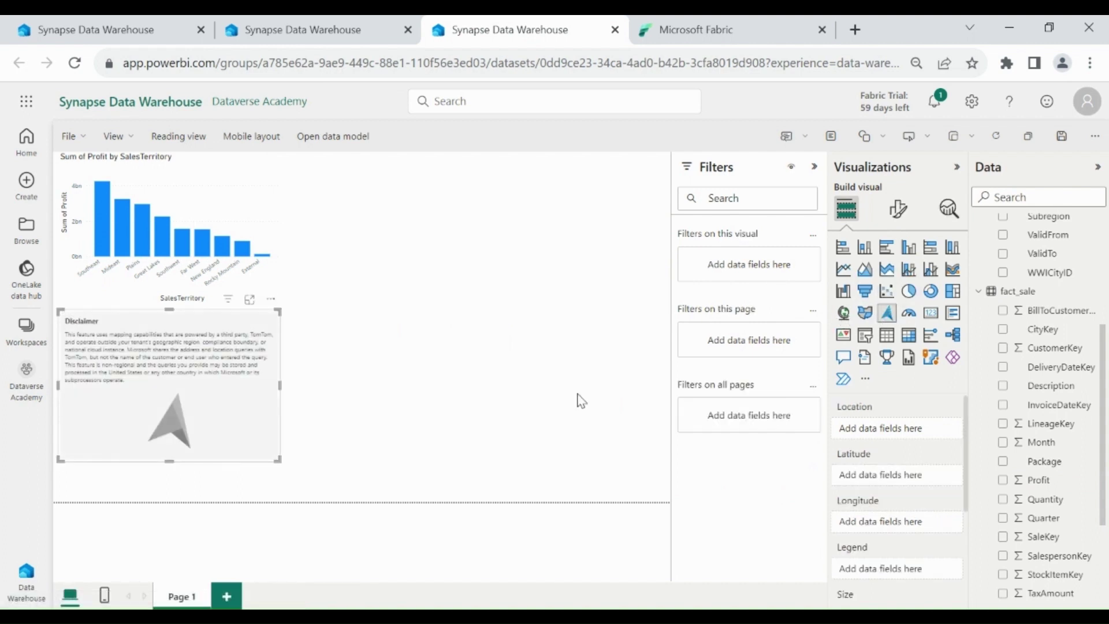
{"action": "scroll", "coordinate": [1040, 347], "scroll_direction": "up", "scroll_amount": 3}
{"action": "left_click_drag", "start_coordinate": [1054, 367], "coordinate": [904, 432]}
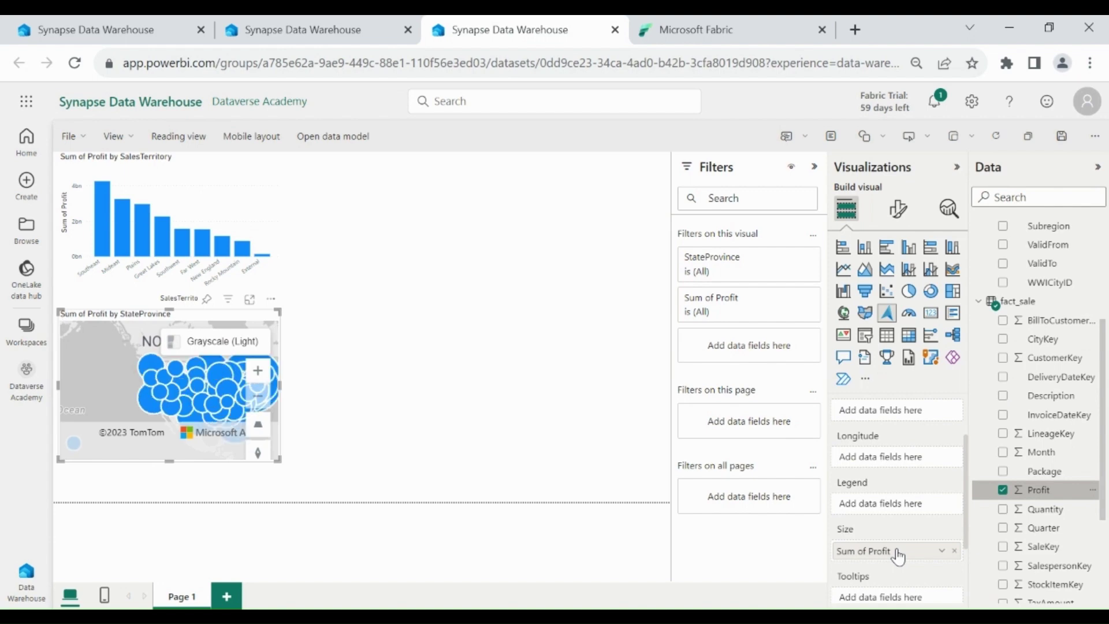
{"action": "left_click_drag", "start_coordinate": [279, 460], "coordinate": [339, 491]}
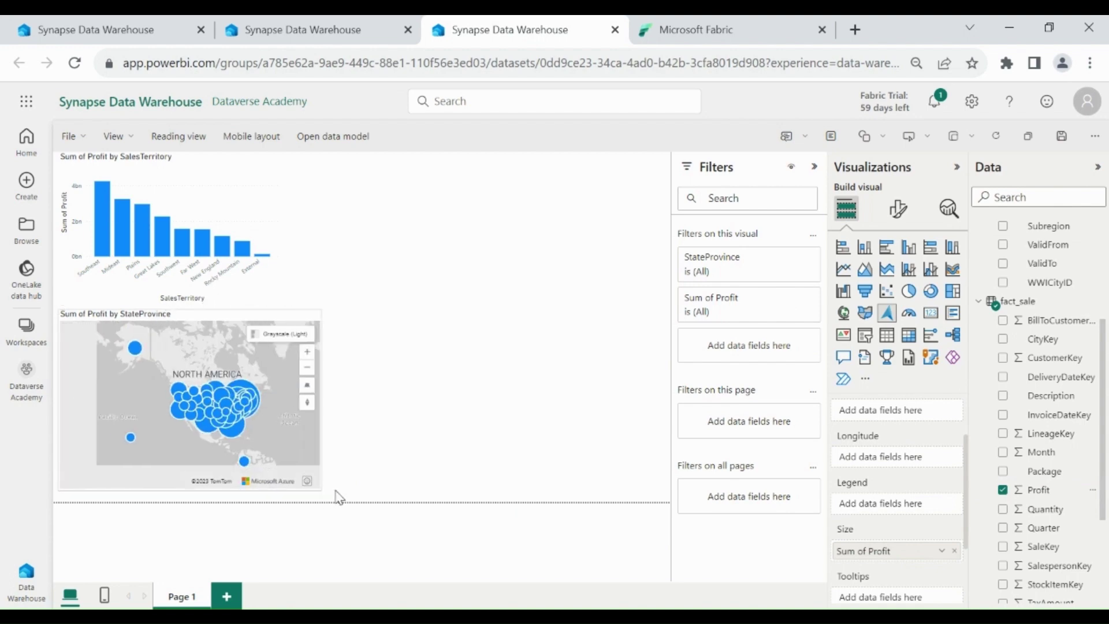
{"action": "left_click", "coordinate": [408, 421]}
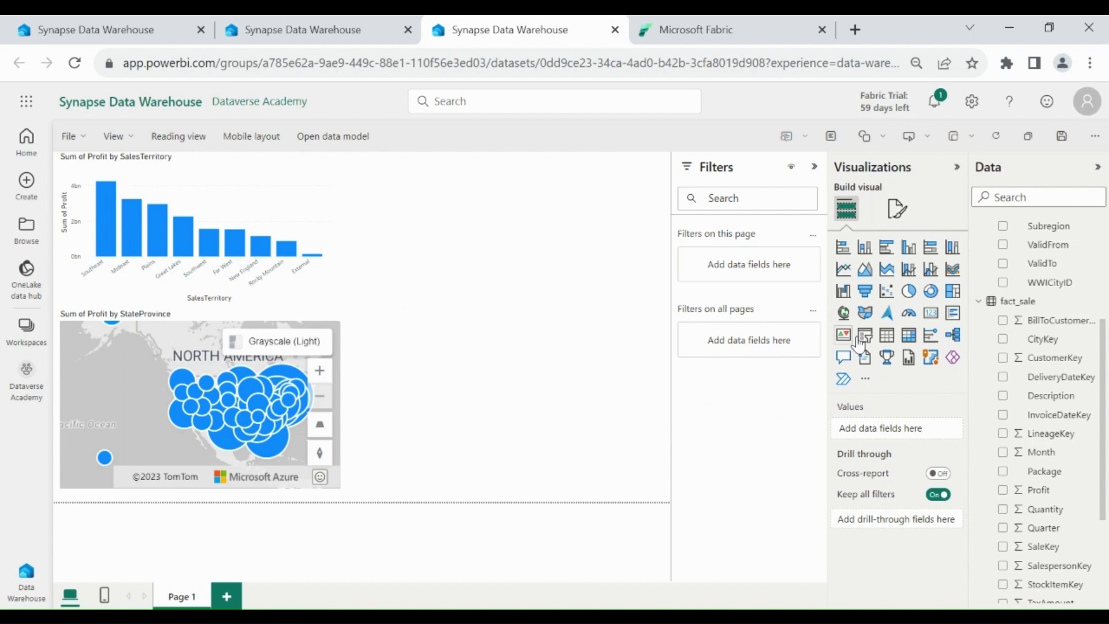
Add a table with InvoiceDateKey, City, StateProvince, Sum of Profit and Sum of TaxAmount columns
{"action": "left_click", "coordinate": [887, 335]}
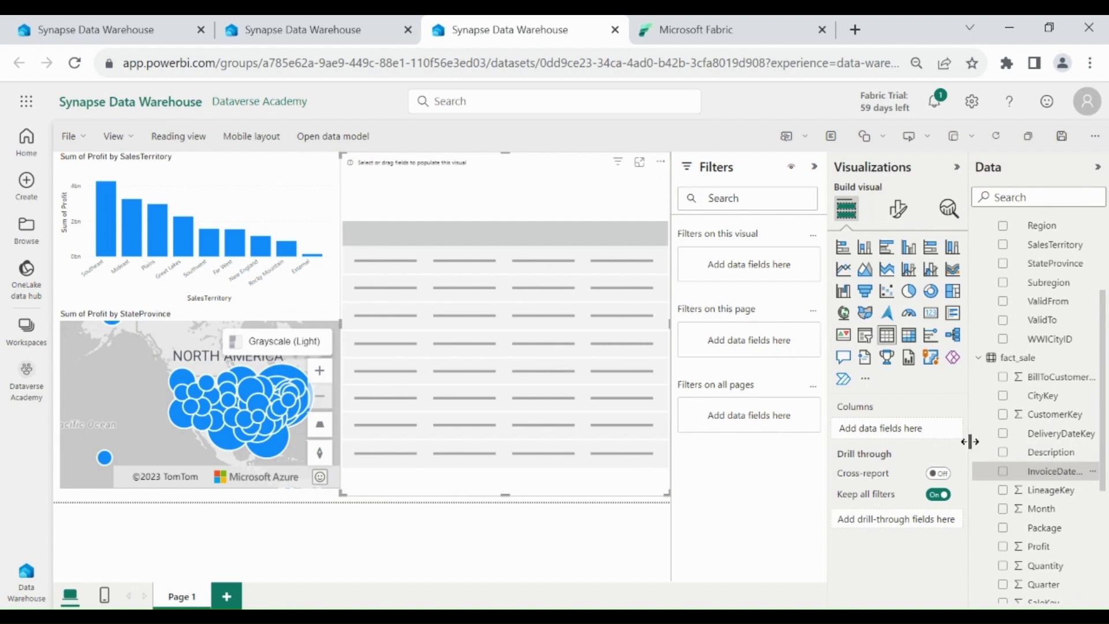
{"action": "left_click", "coordinate": [1028, 470]}
{"action": "scroll", "coordinate": [1034, 347], "scroll_direction": "up", "scroll_amount": 3}
{"action": "left_click_drag", "start_coordinate": [1035, 240], "coordinate": [899, 445]}
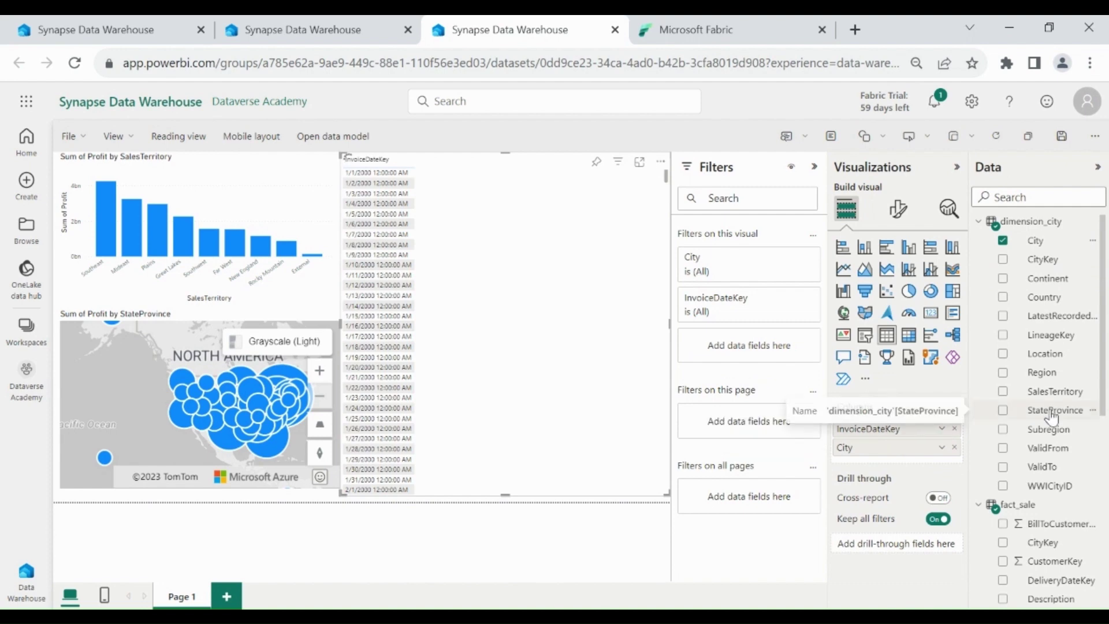
{"action": "left_click_drag", "start_coordinate": [1052, 416], "coordinate": [897, 460]}
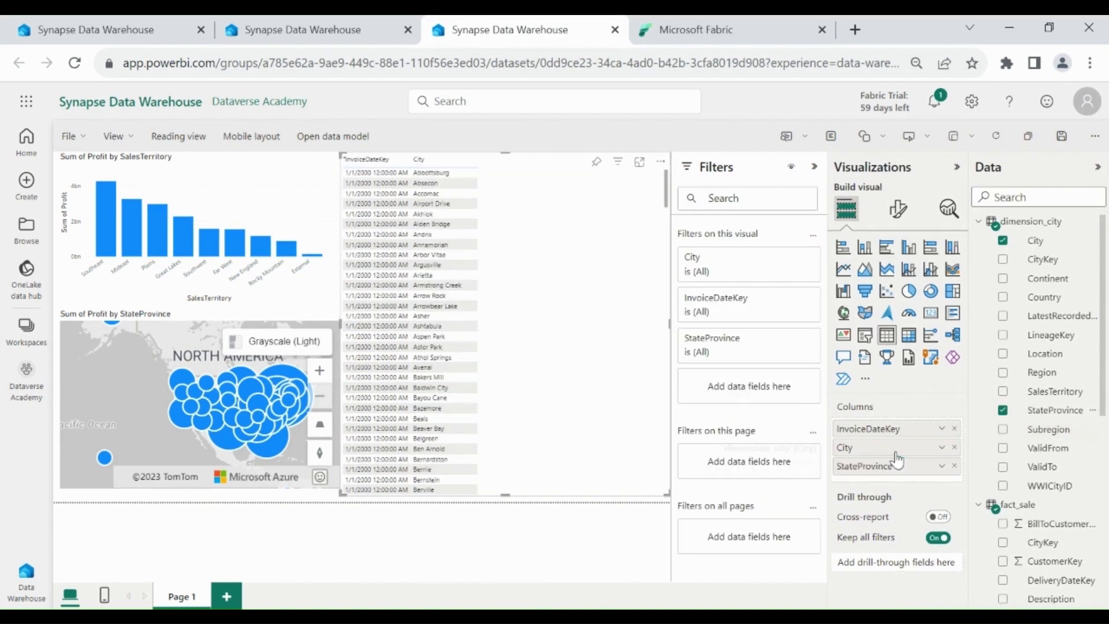
{"action": "scroll", "coordinate": [1045, 442], "scroll_direction": "down", "scroll_amount": 5}
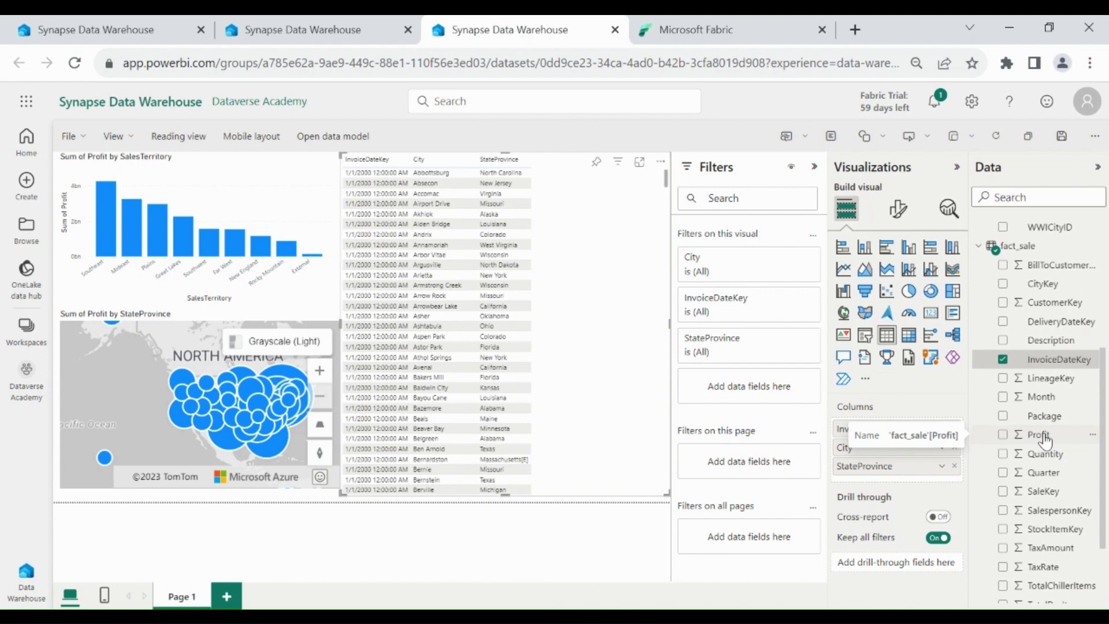
{"action": "left_click_drag", "start_coordinate": [1046, 441], "coordinate": [911, 481]}
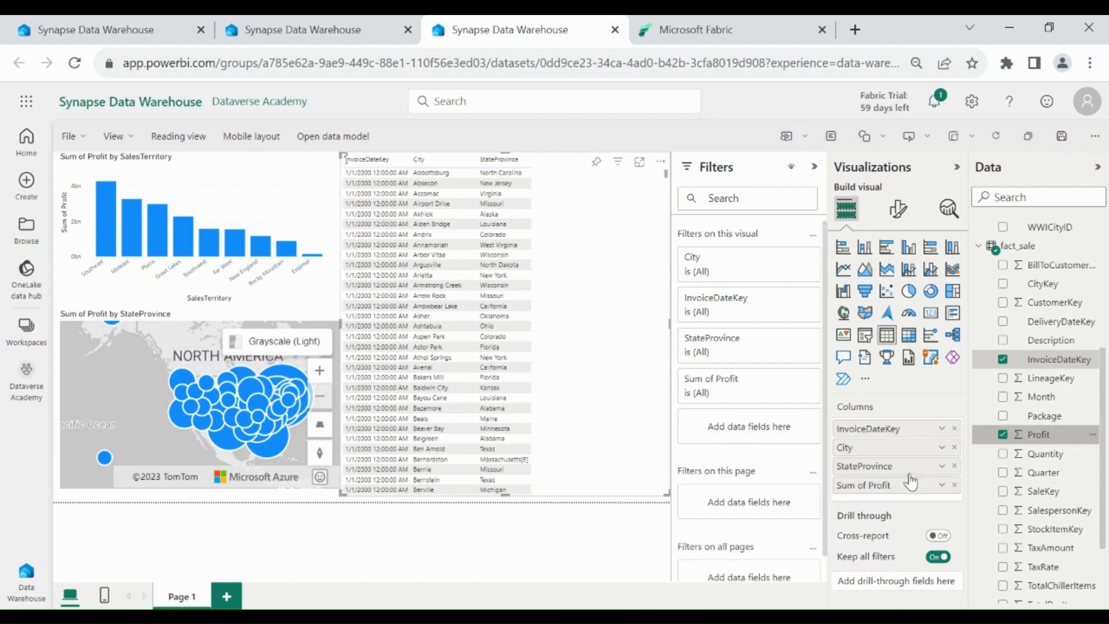
{"action": "left_click_drag", "start_coordinate": [1054, 553], "coordinate": [919, 498]}
{"action": "key", "text": "Escape"}
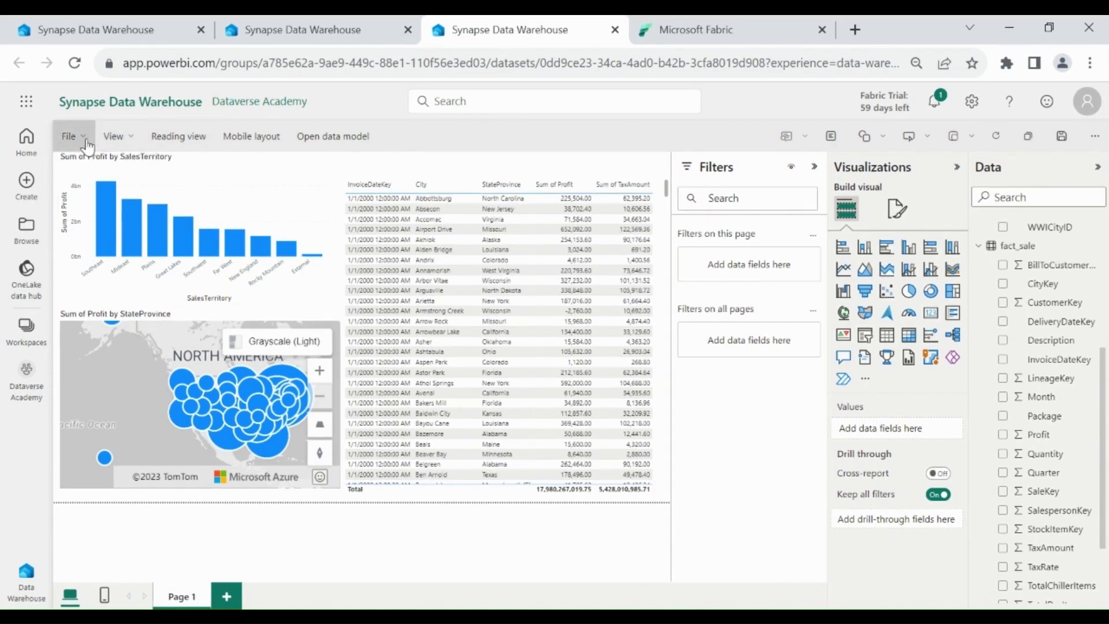
Save the report as 'Profit and Sales Report' in the Dataverse Academy workspace
{"action": "left_click", "coordinate": [69, 135]}
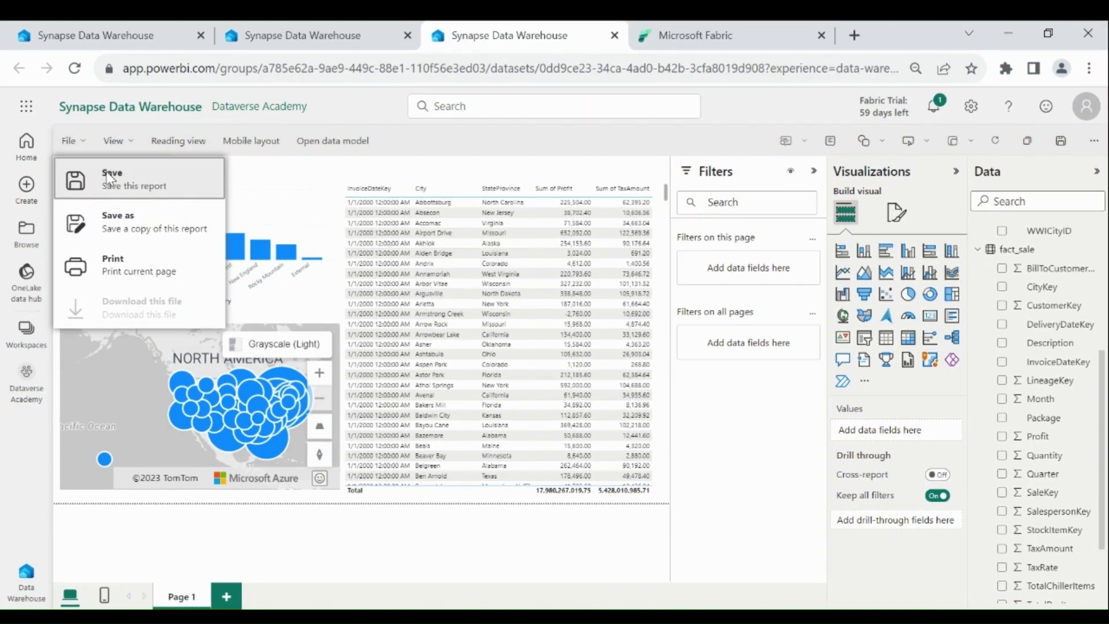
{"action": "left_click", "coordinate": [110, 173]}
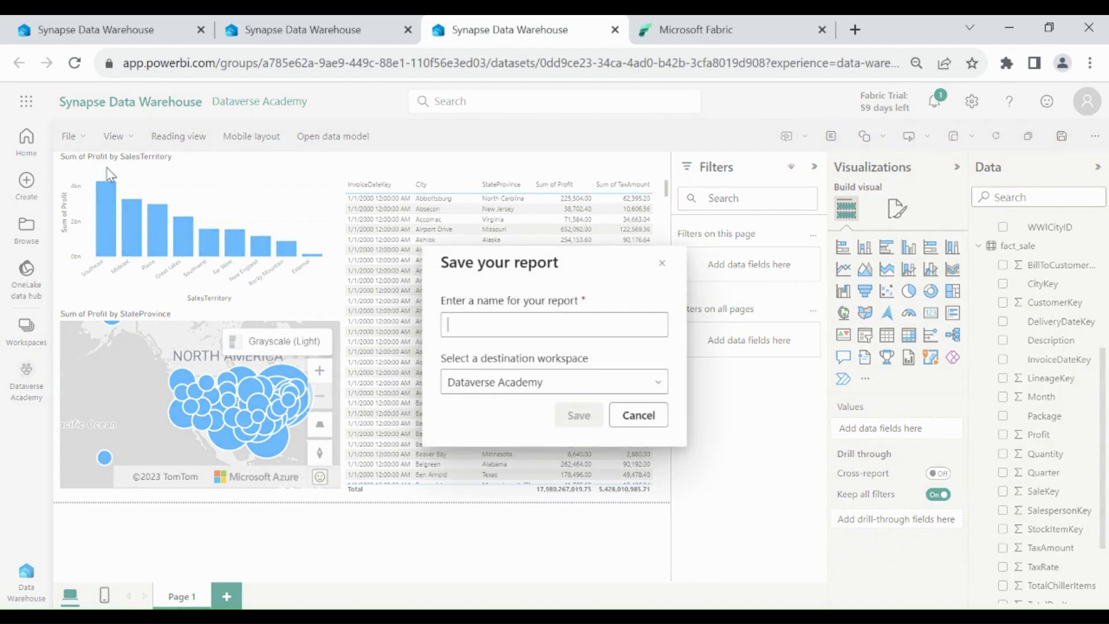
{"action": "left_click", "coordinate": [502, 326]}
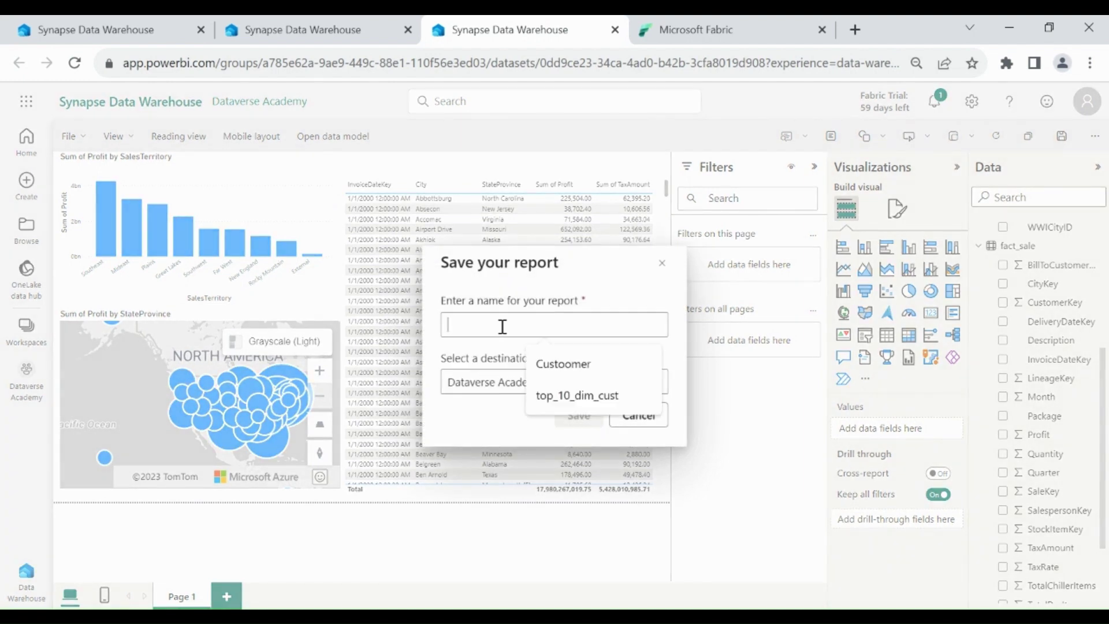
{"action": "type", "text": "Profit and Sales Report"}
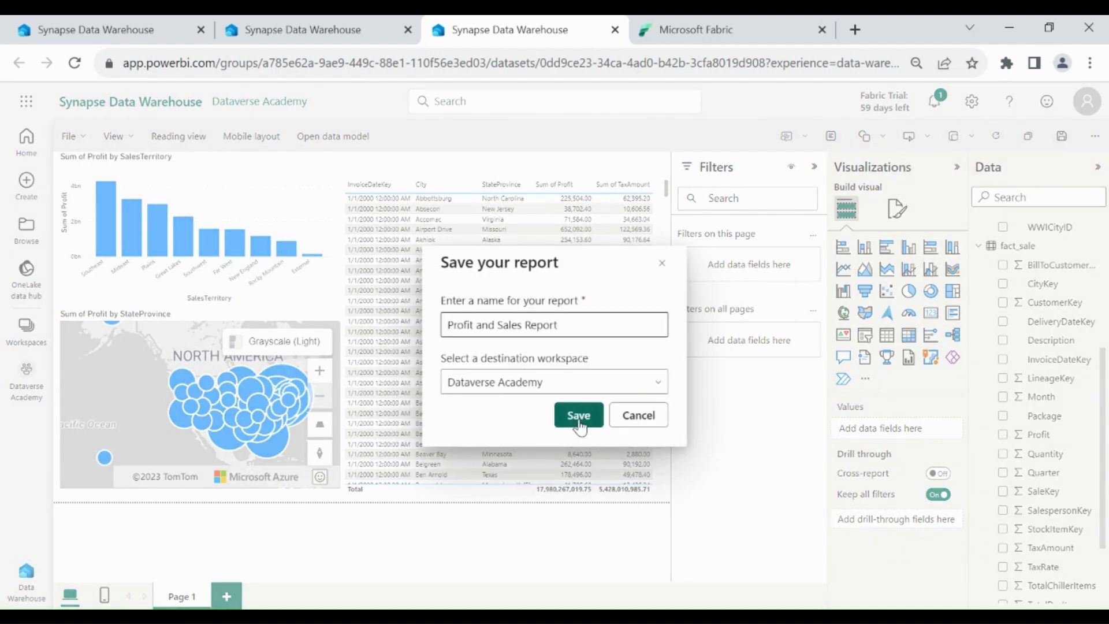
{"action": "left_click", "coordinate": [578, 415]}
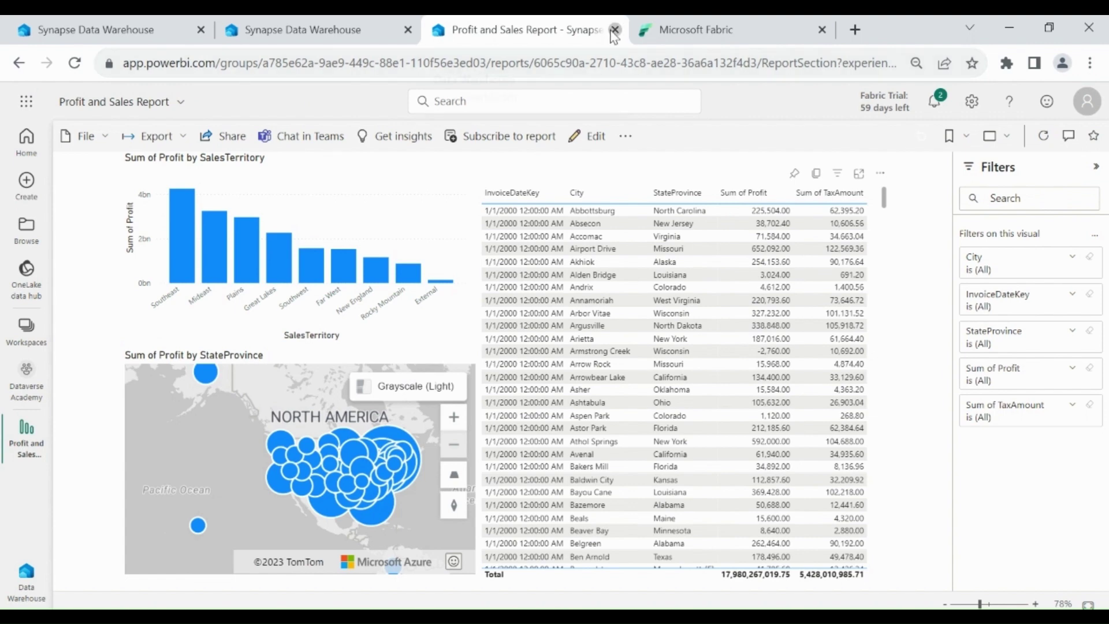
Close the report and dataset tabs and return to the Dataverse Academy workspace item list
{"action": "left_click", "coordinate": [615, 29]}
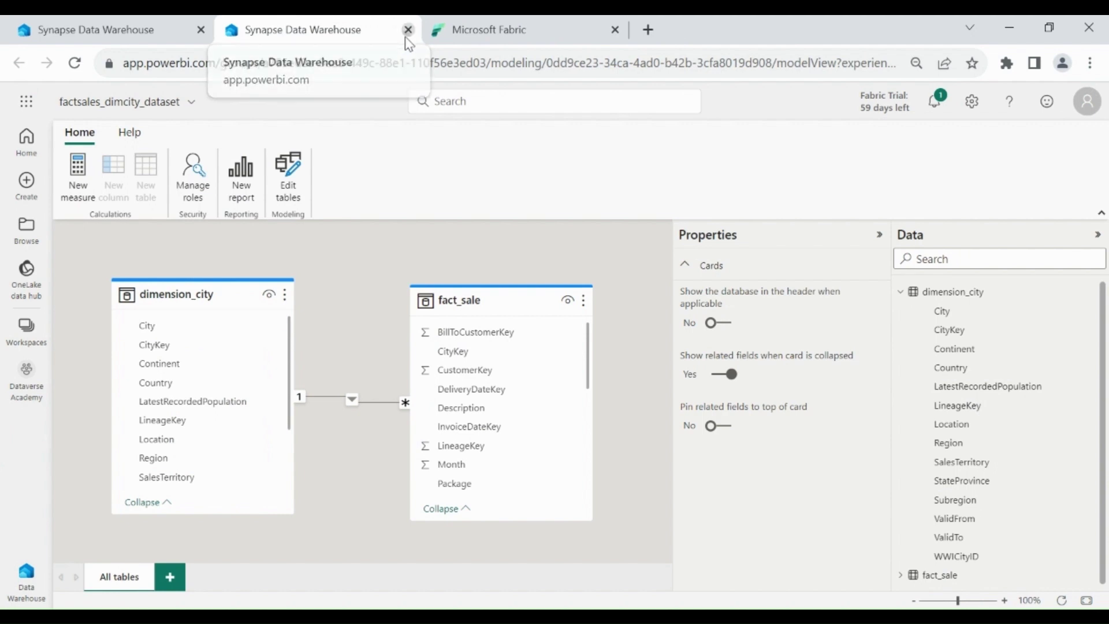
{"action": "left_click", "coordinate": [408, 30]}
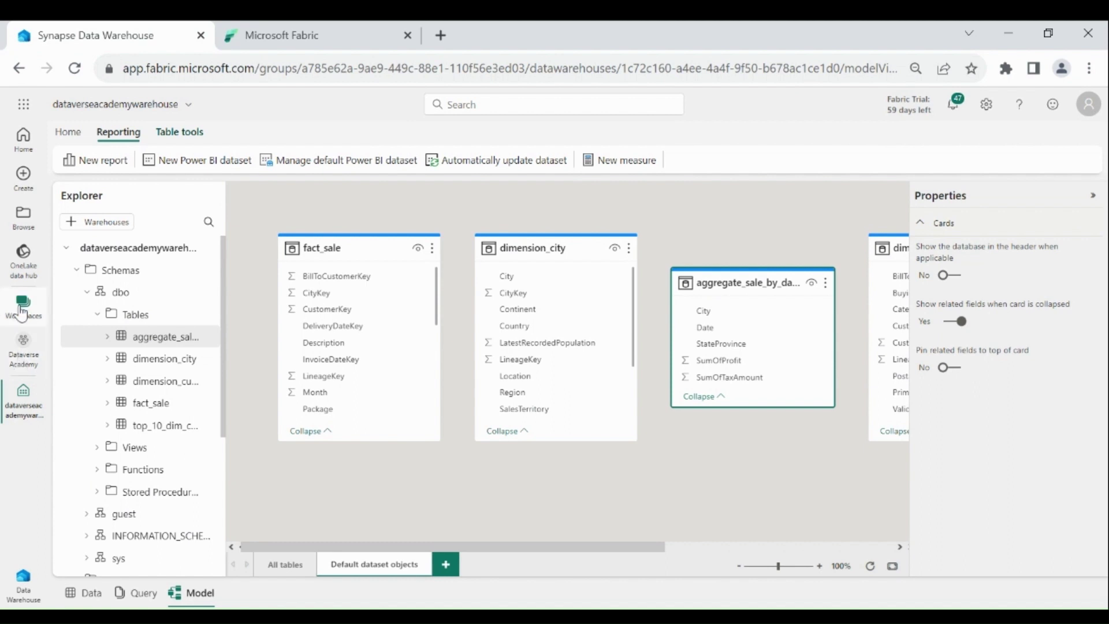
{"action": "left_click", "coordinate": [23, 347]}
{"action": "scroll", "coordinate": [198, 347], "scroll_direction": "down", "scroll_amount": 3}
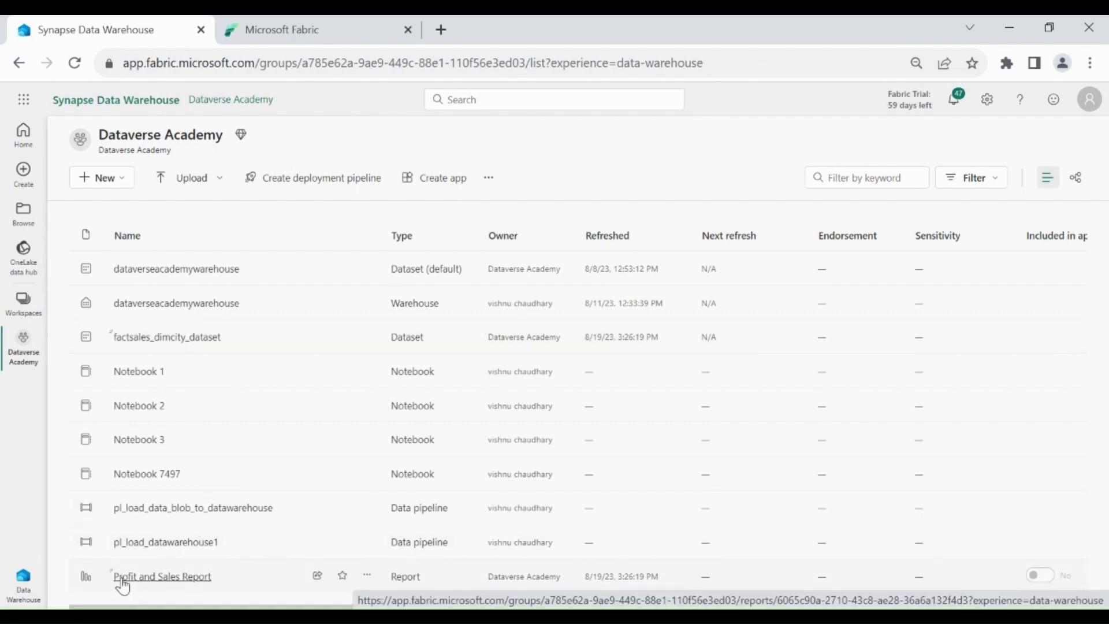
{"action": "left_click", "coordinate": [222, 340]}
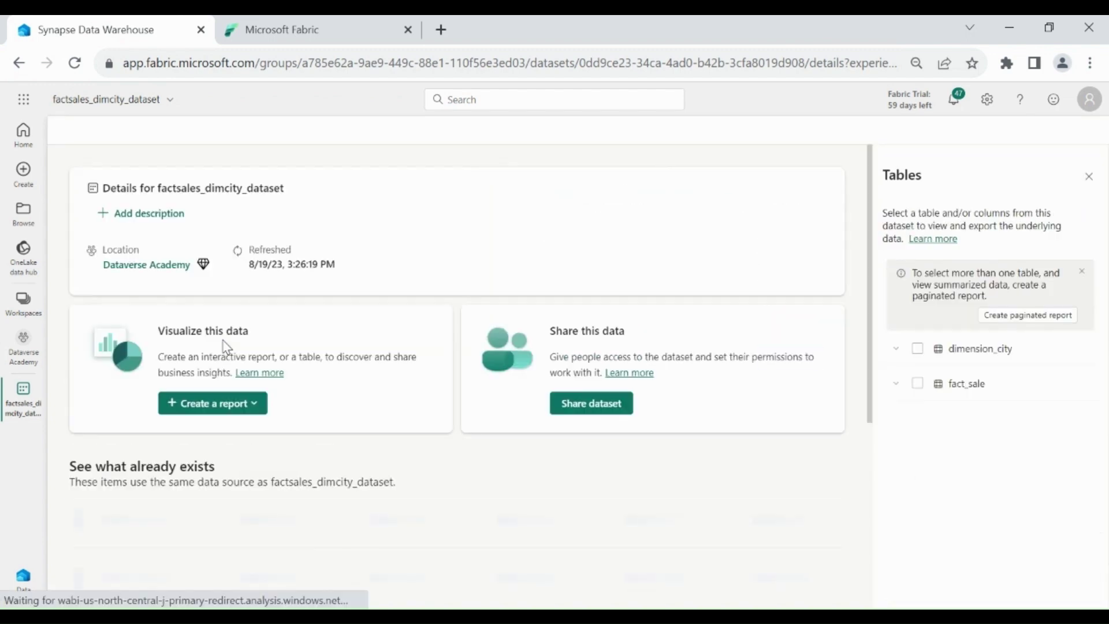
{"action": "left_click", "coordinate": [606, 136]}
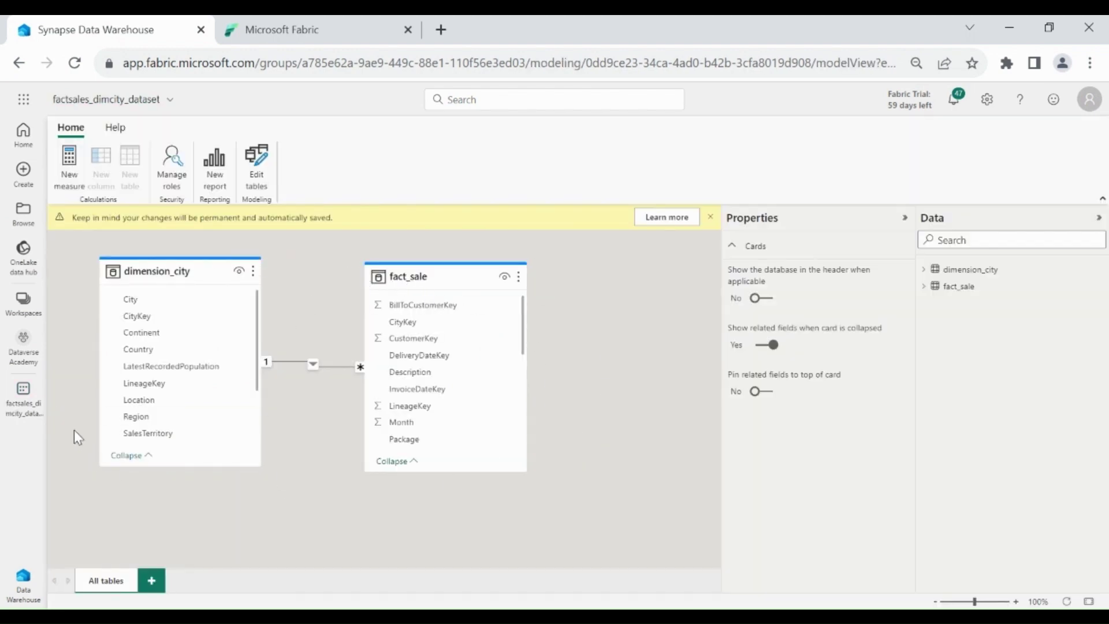
{"action": "left_click", "coordinate": [30, 359]}
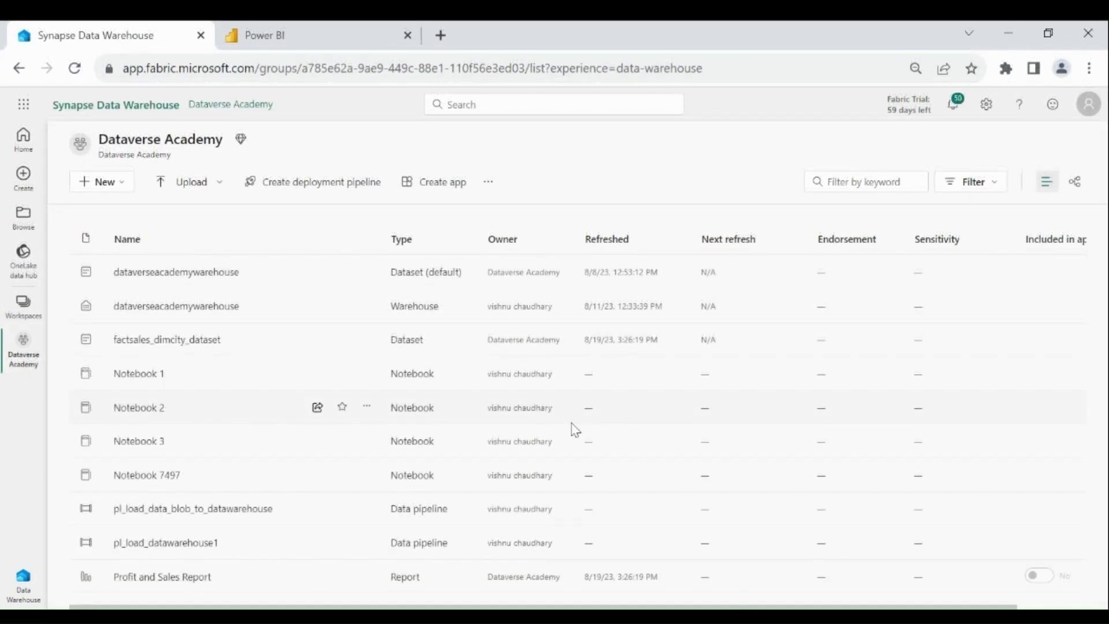
Open Profit and Sales Report from the workspace list and switch it into edit mode
{"action": "left_click", "coordinate": [188, 580]}
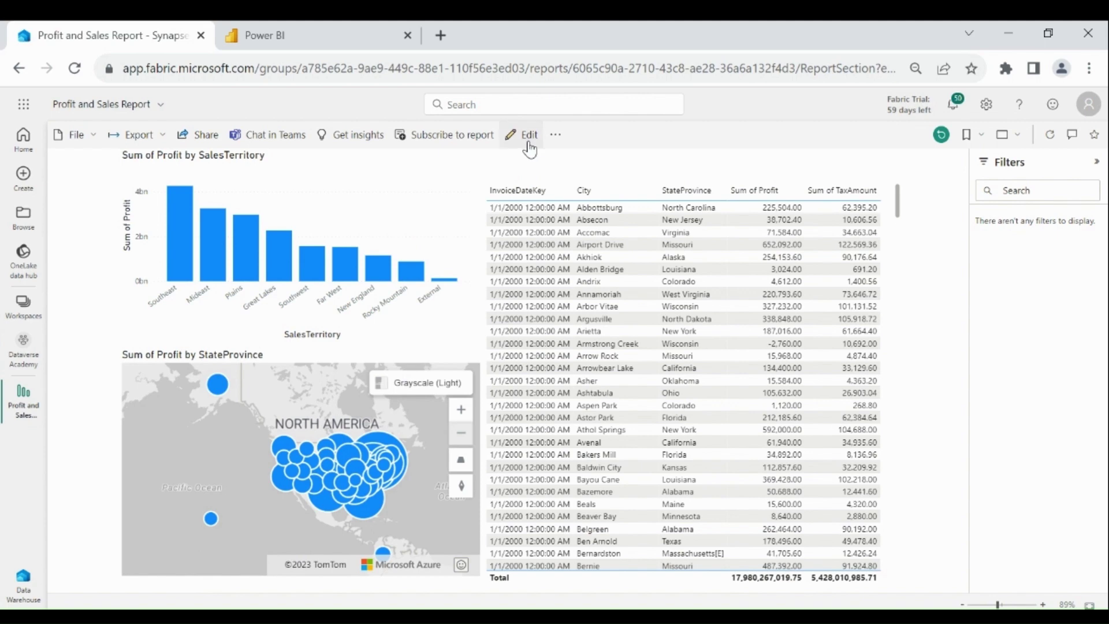
{"action": "left_click", "coordinate": [529, 150]}
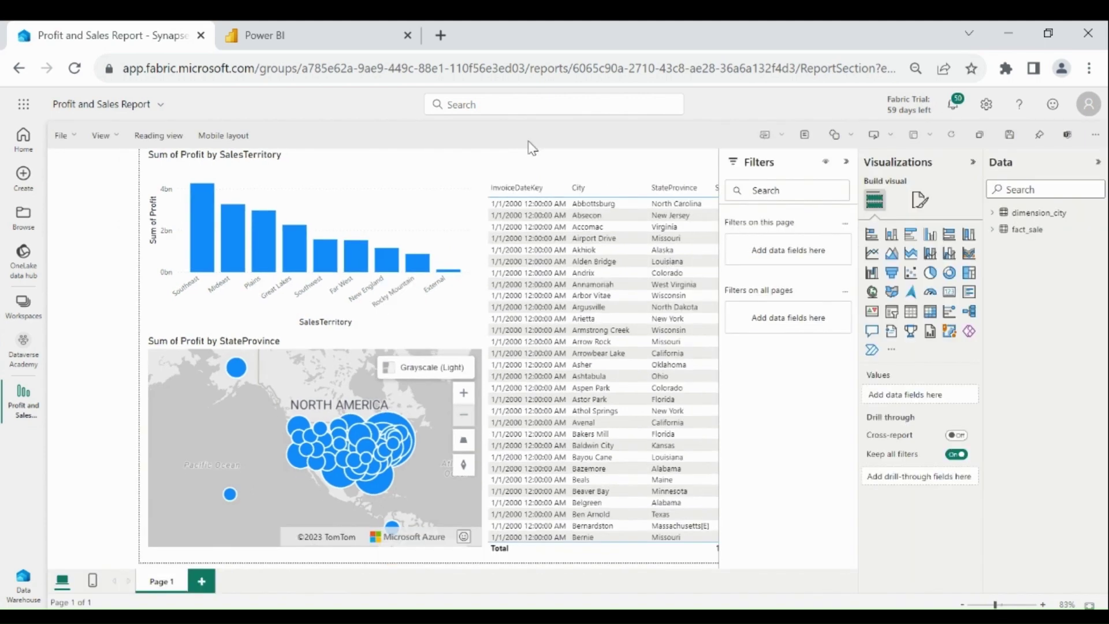